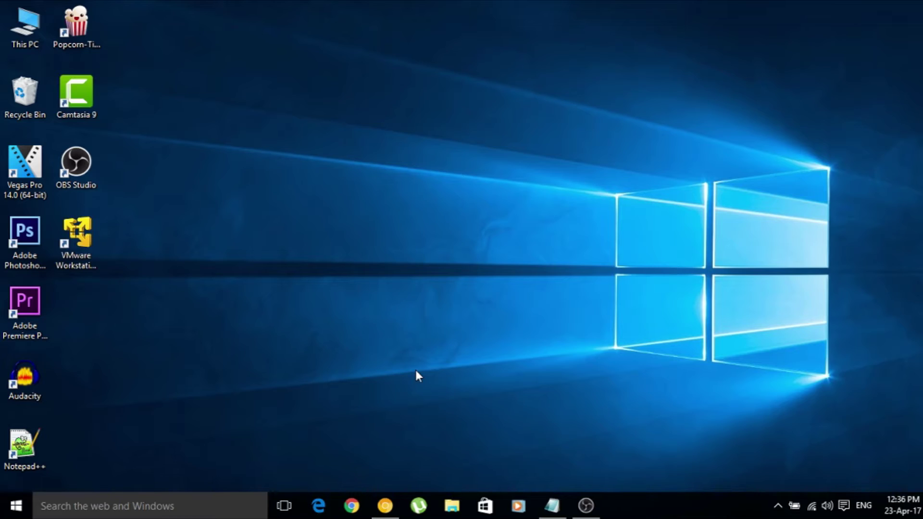
Step: Load youtube.com in Chrome and scroll the Home feed down to the page footer
click(352, 505)
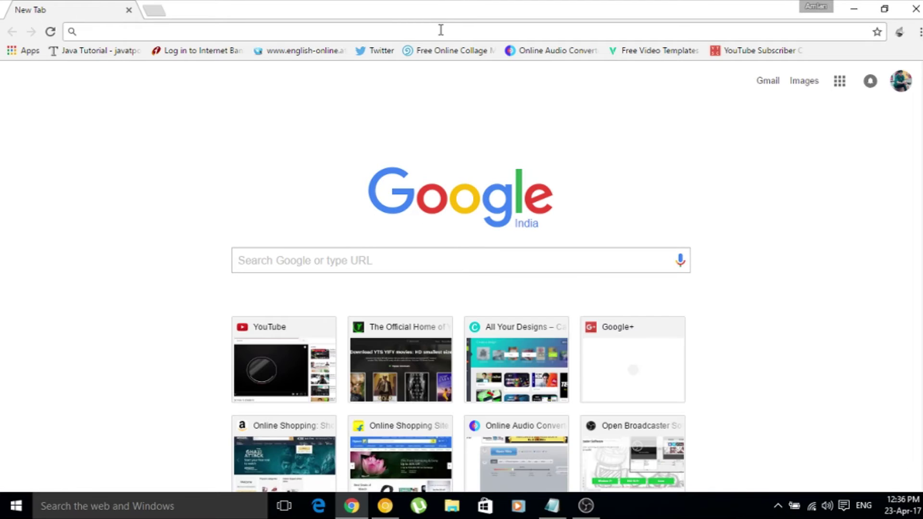
text(youtube.com)
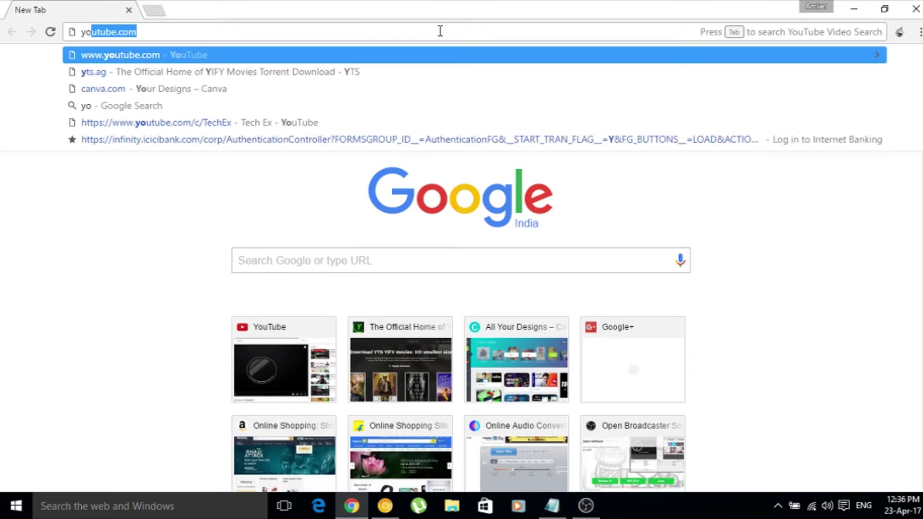
key(Return)
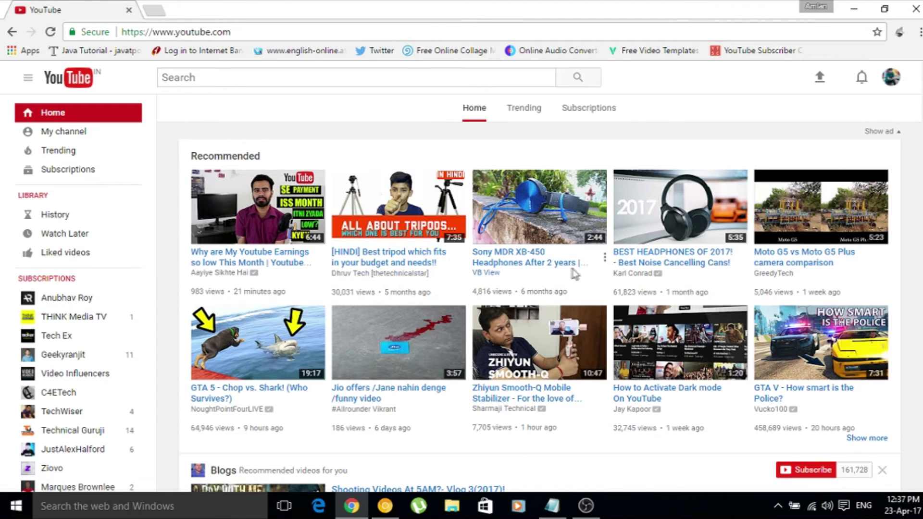
scroll(575, 272, down, 15)
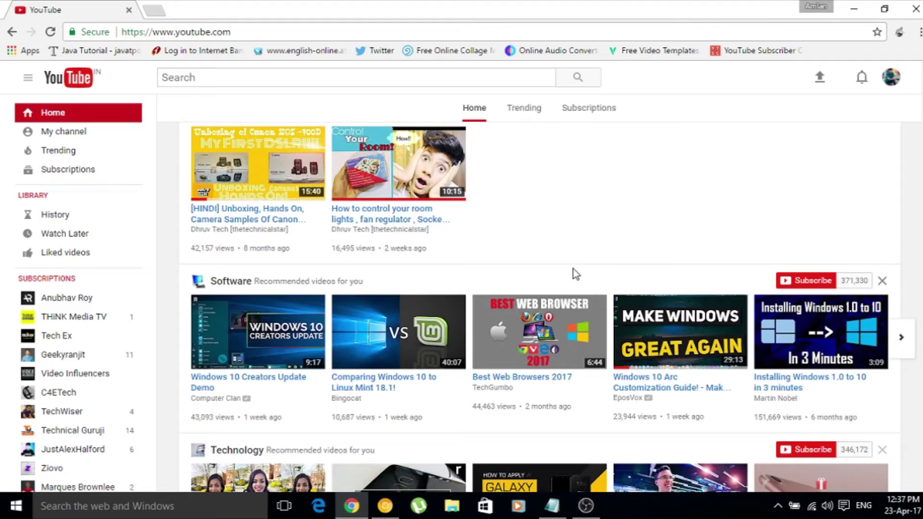
scroll(575, 273, down, 20)
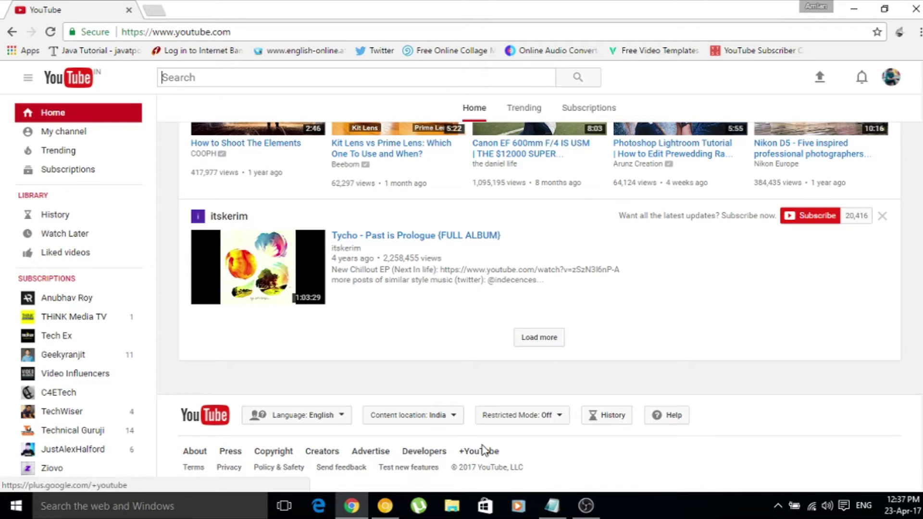
Step: Opt into the new YouTube design with 'Try new YouTube' on the 'Test new features' page
click(416, 469)
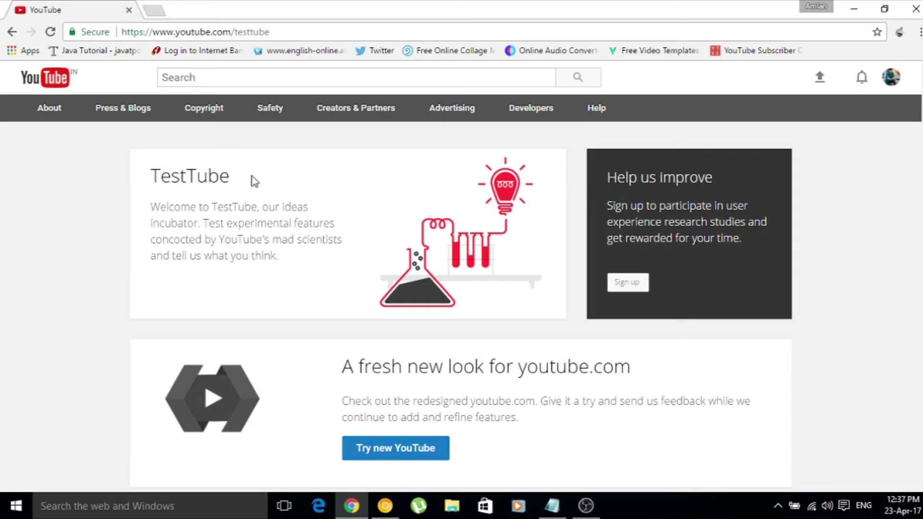
scroll(219, 177, down, 2)
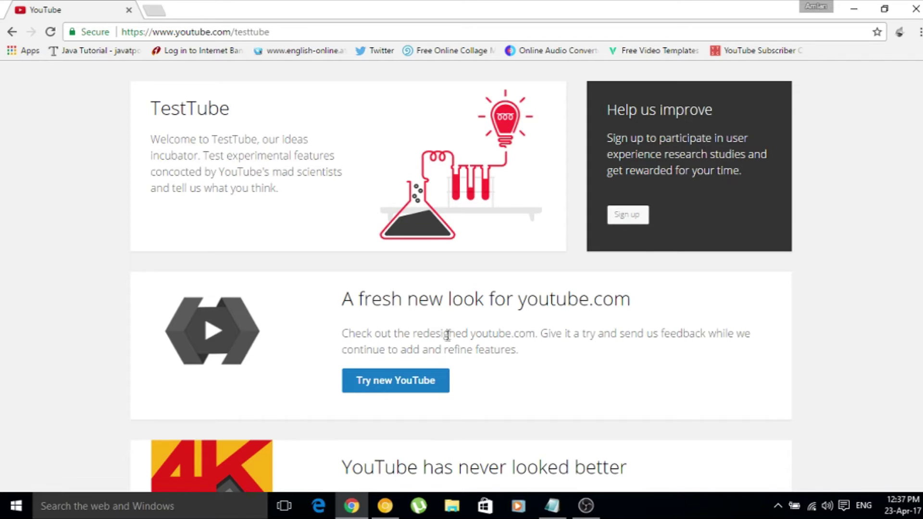
click(422, 382)
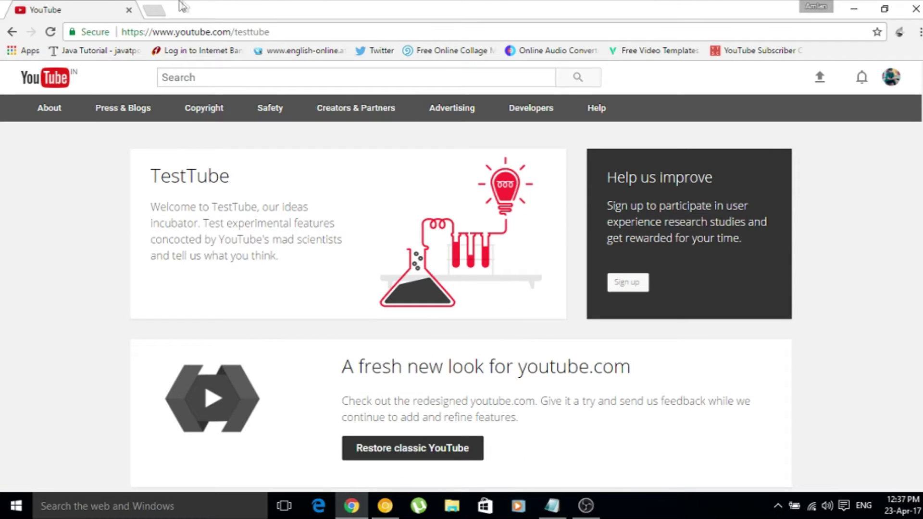
Step: Load YouTube in a new tab and browse the redesigned Recommended feed, returning to the top
click(154, 10)
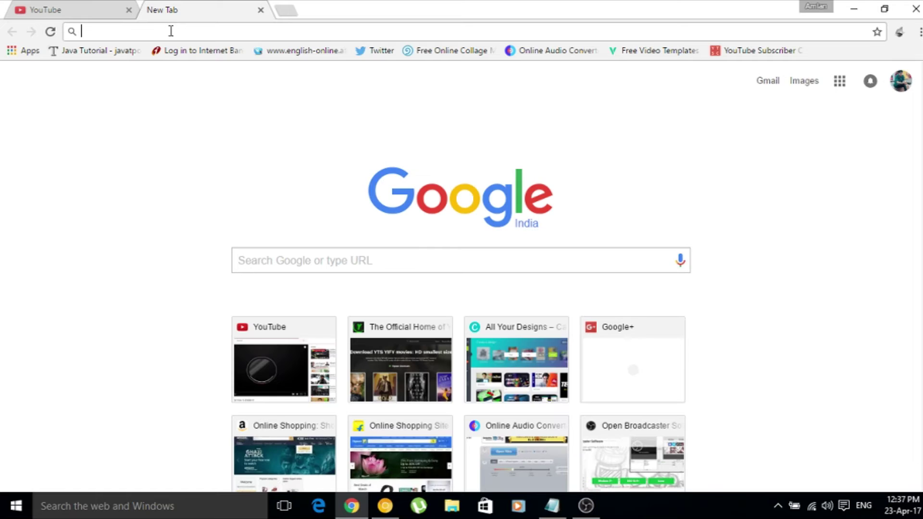
click(261, 363)
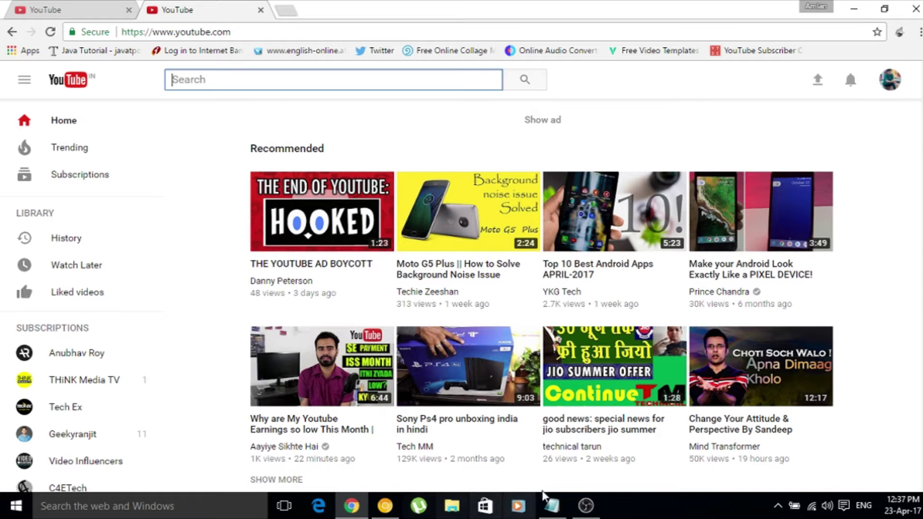
scroll(318, 292, down, 1)
scroll(317, 292, down, 3)
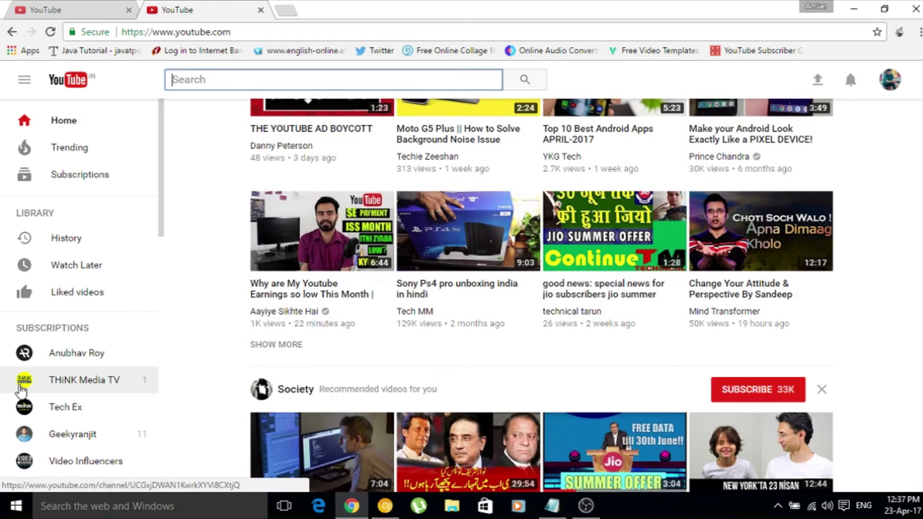
scroll(20, 377, down, 3)
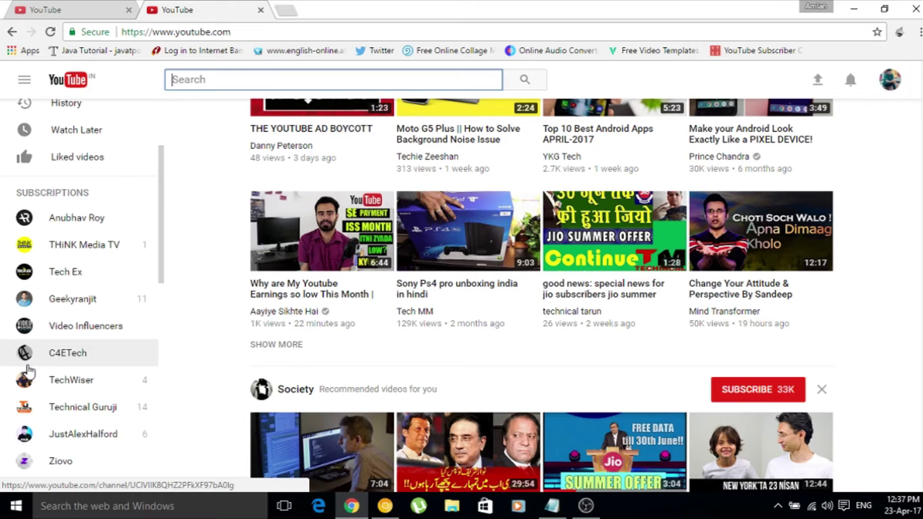
scroll(22, 352, down, 5)
scroll(28, 370, up, 8)
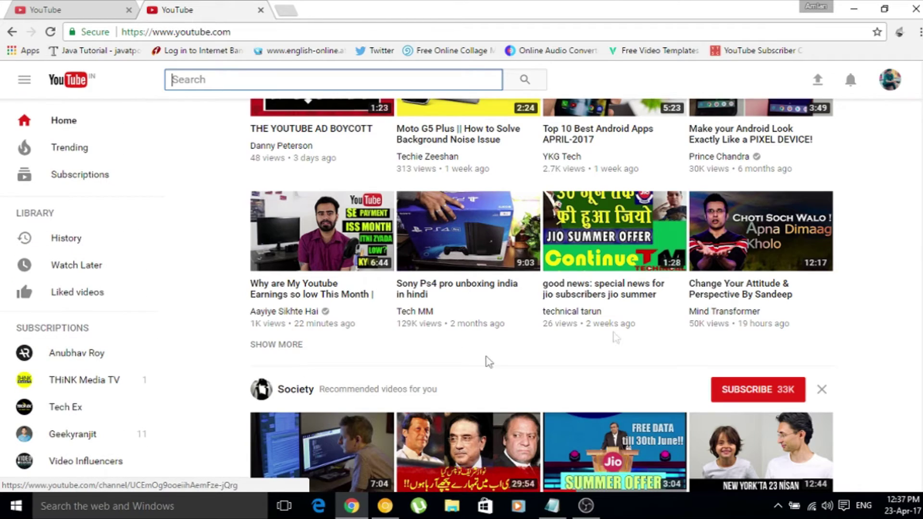
scroll(656, 326, up, 3)
scroll(657, 326, down, 15)
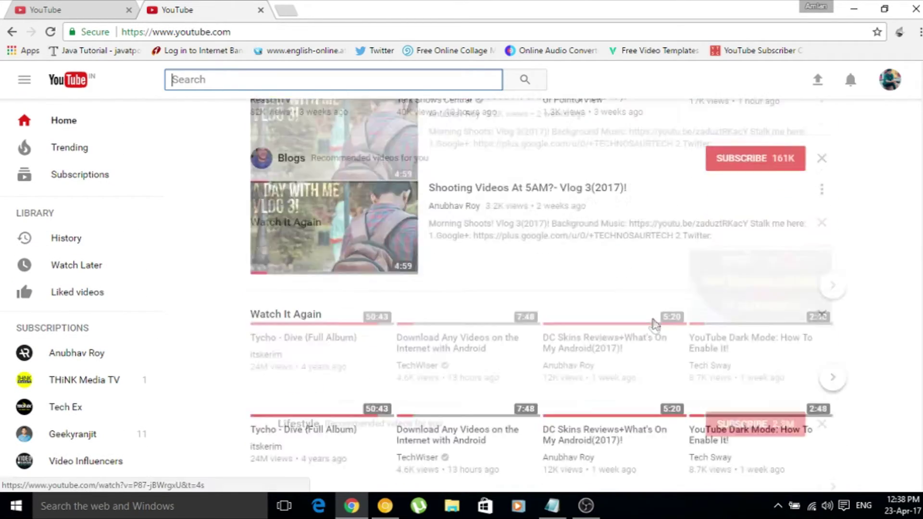
scroll(654, 325, up, 1)
scroll(655, 326, down, 12)
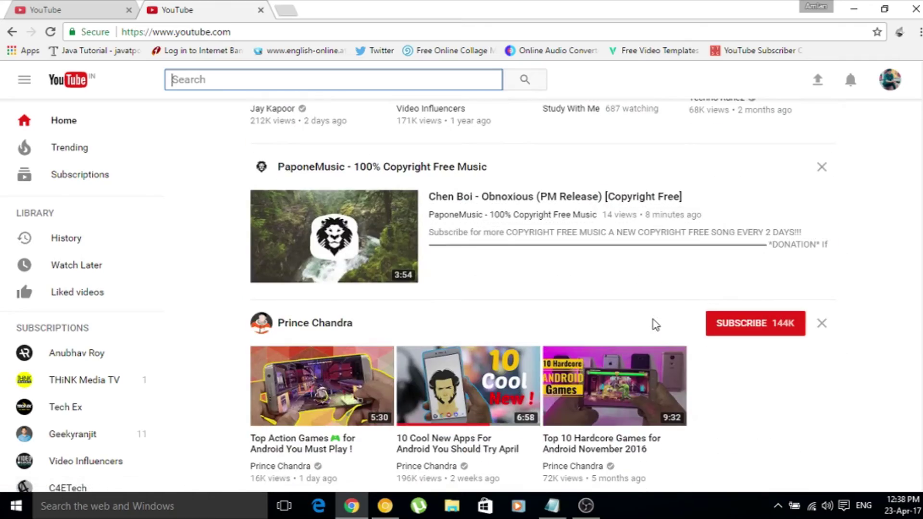
scroll(654, 326, up, 15)
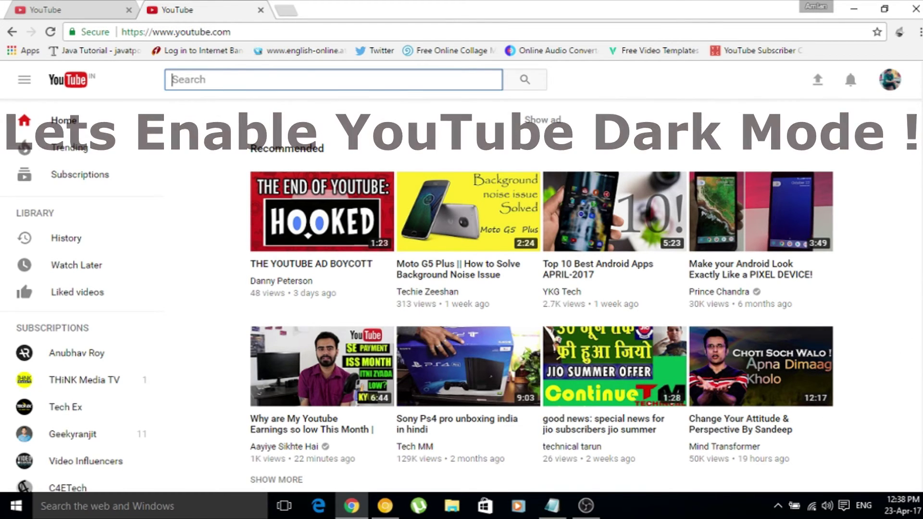
Step: Switch on 'Activate Dark Mode' in the account menu's Dark Mode panel, then close the panel
click(891, 82)
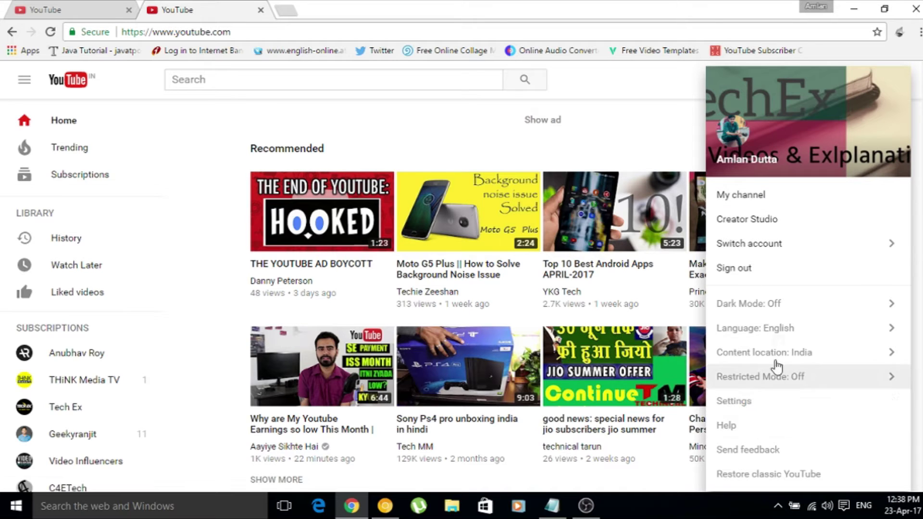
click(756, 307)
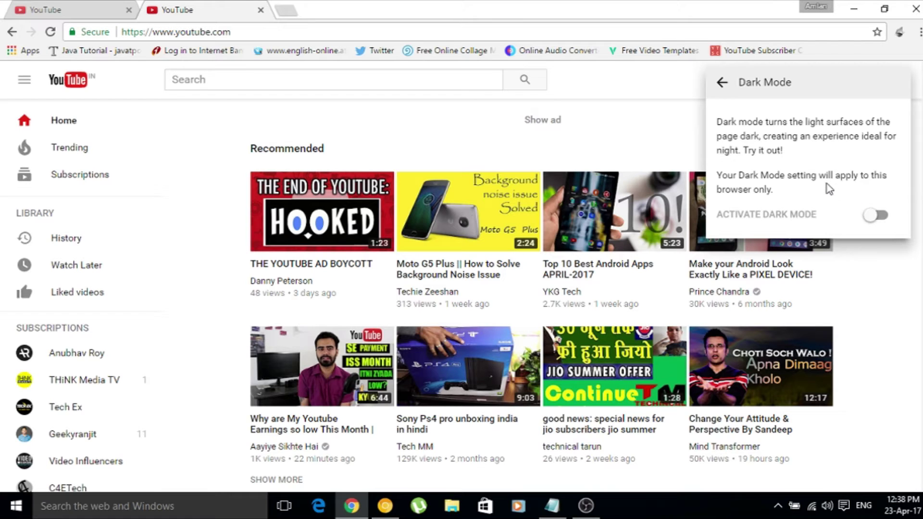
click(874, 216)
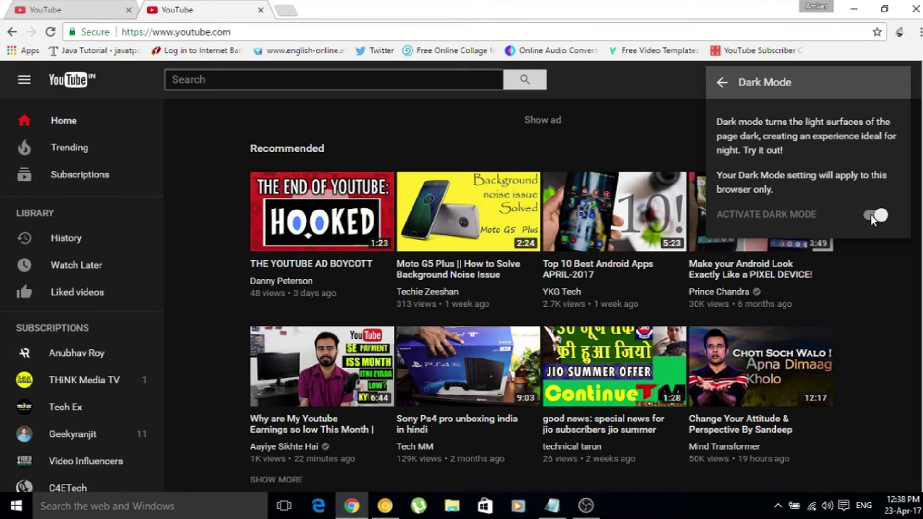
click(897, 276)
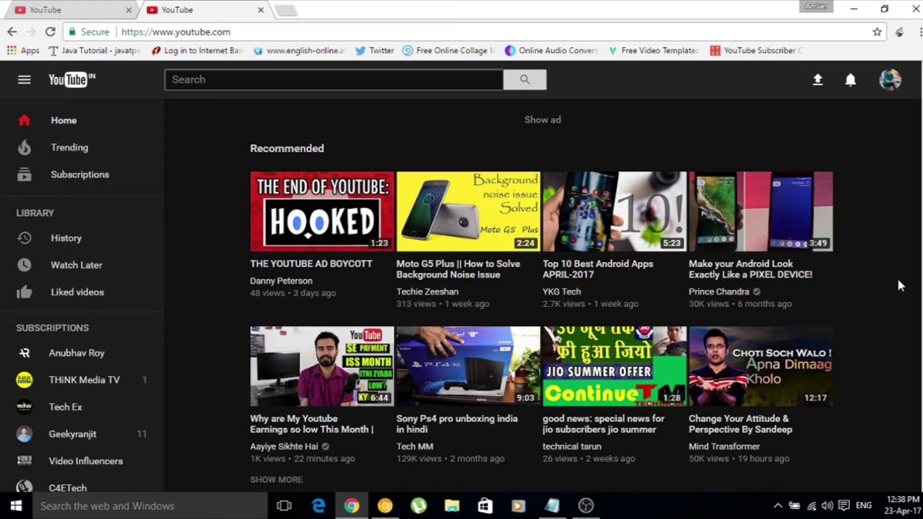
Step: Return to the top of the home feed and reload the page in dark mode
scroll(897, 277, down, 15)
scroll(897, 277, down, 15)
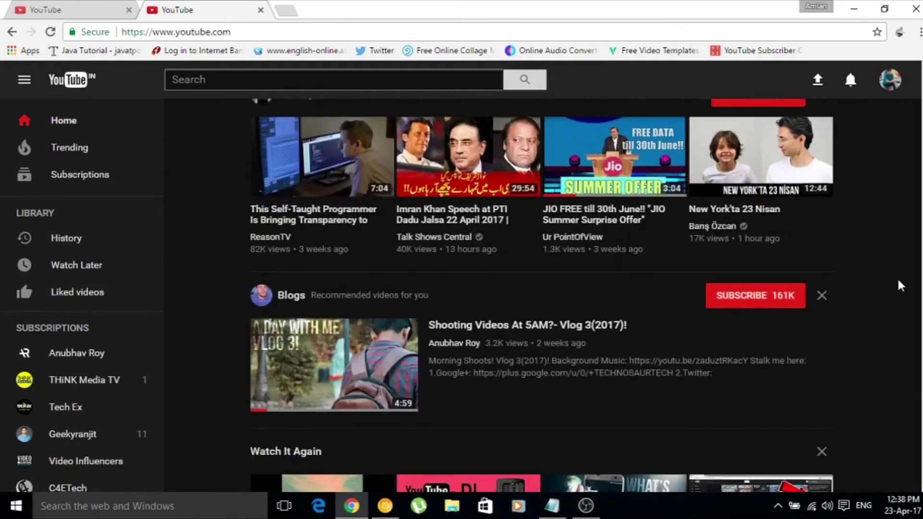
key(Home)
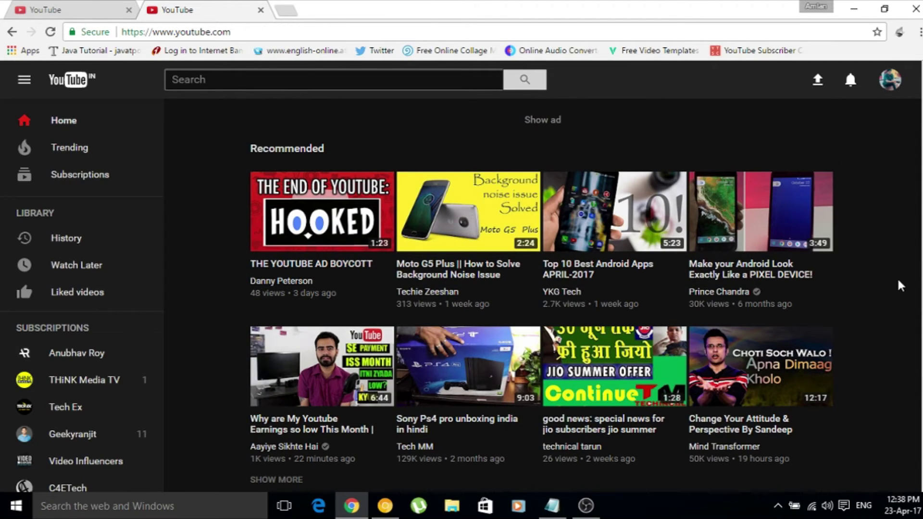
click(50, 31)
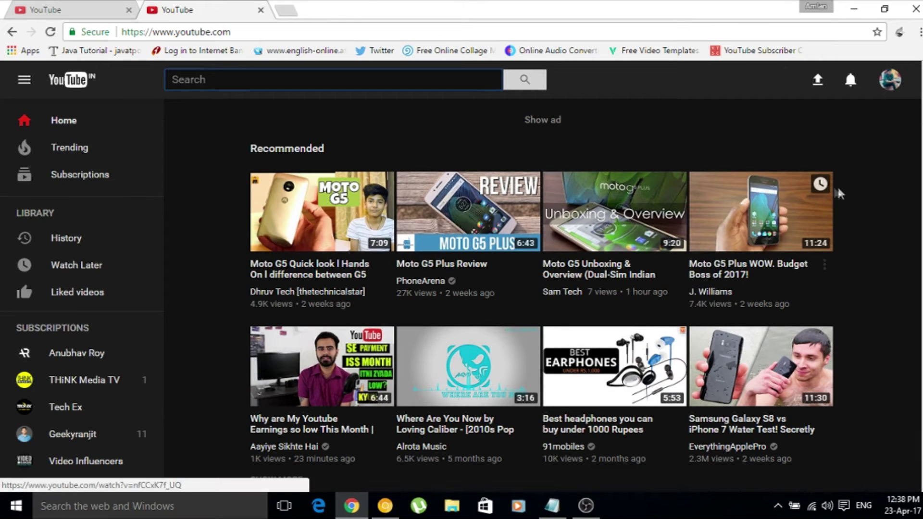
scroll(883, 204, down, 15)
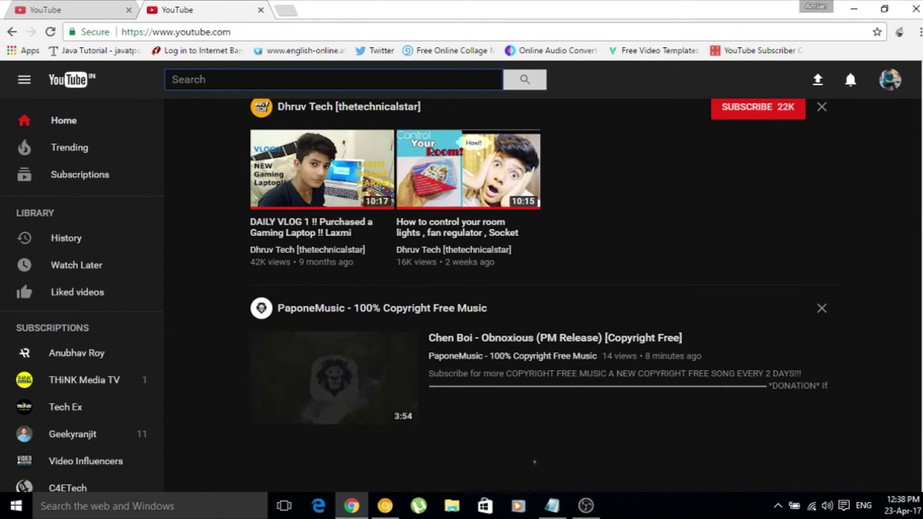
scroll(910, 217, up, 1)
scroll(909, 216, down, 20)
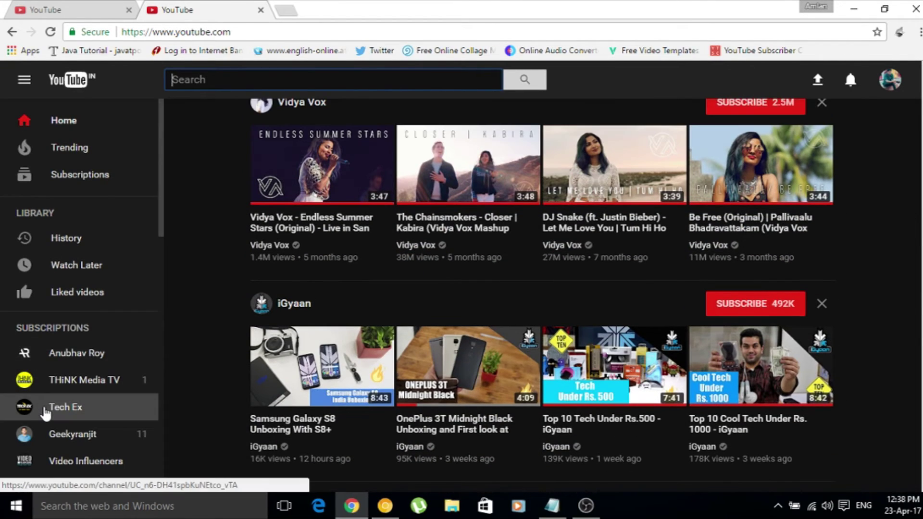
Step: Open the Tech Ex channel from Subscriptions and browse its VIDEOS tab
click(44, 409)
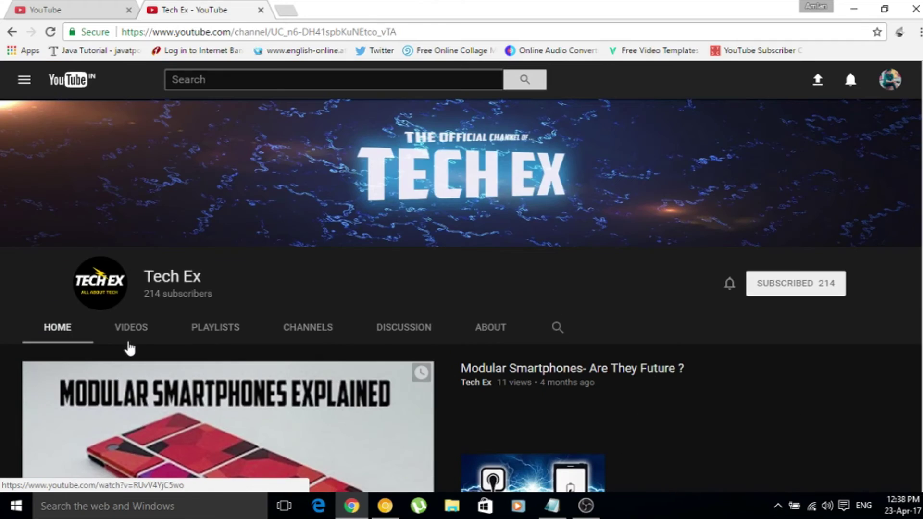
click(130, 342)
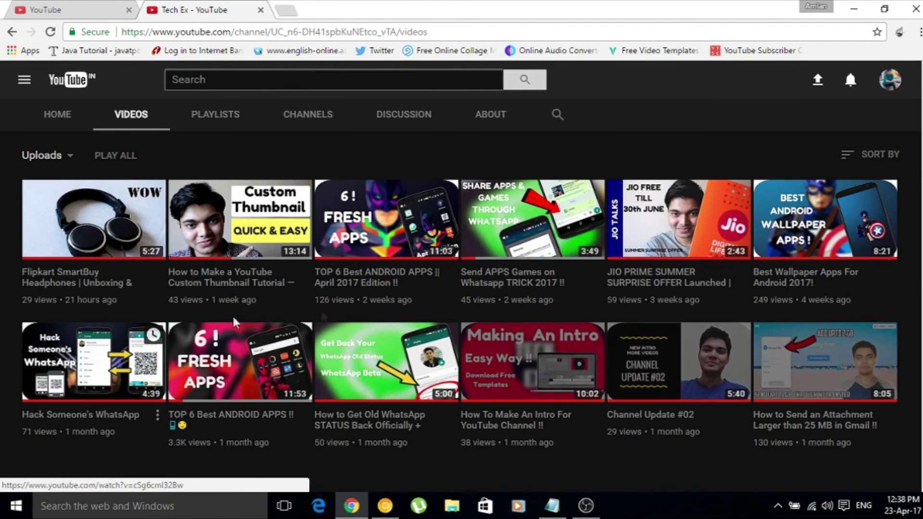
scroll(504, 287, down, 9)
scroll(504, 288, down, 5)
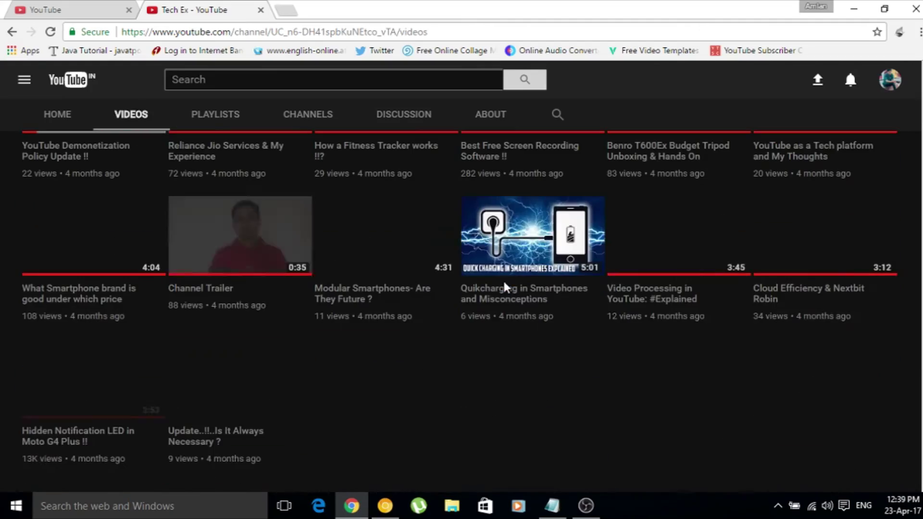
scroll(505, 288, up, 15)
scroll(505, 288, up, 4)
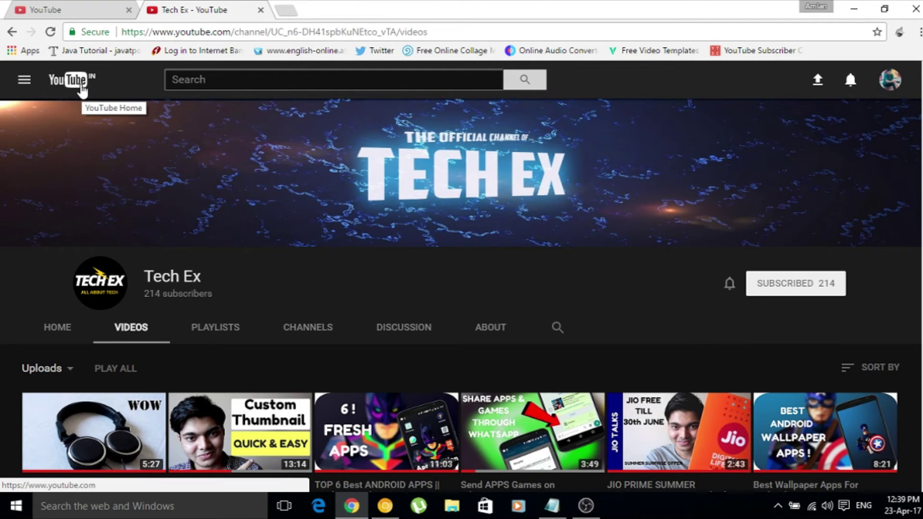
Step: Choose 'Restore classic YouTube' on the TestTube page in the first tab
click(83, 88)
scroll(858, 264, down, 5)
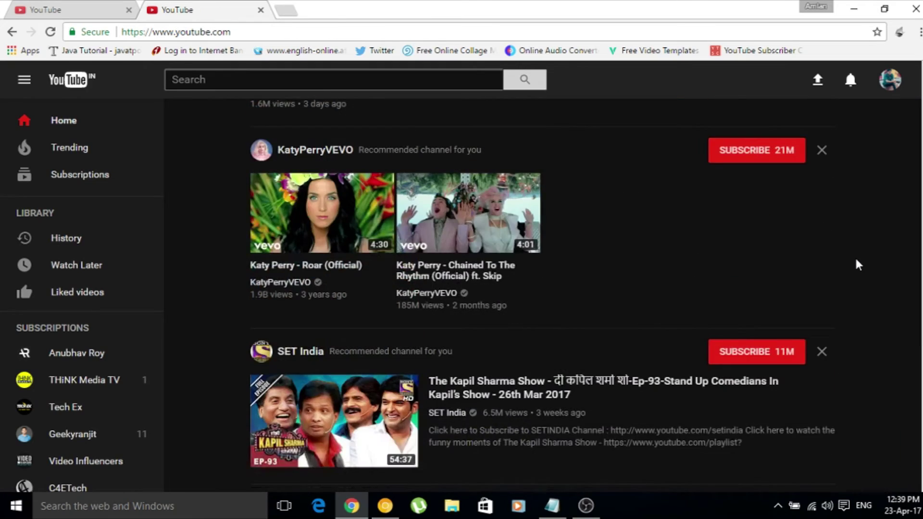
scroll(858, 264, down, 5)
click(48, 11)
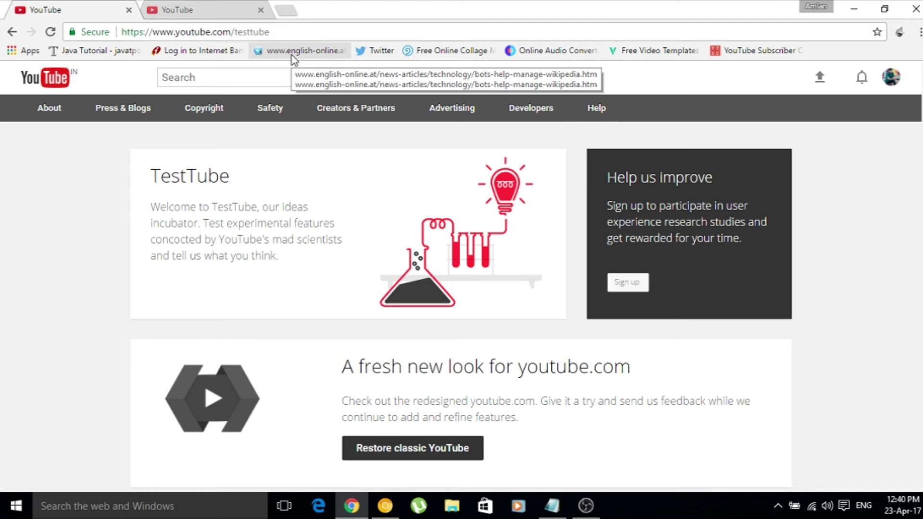
scroll(190, 302, down, 3)
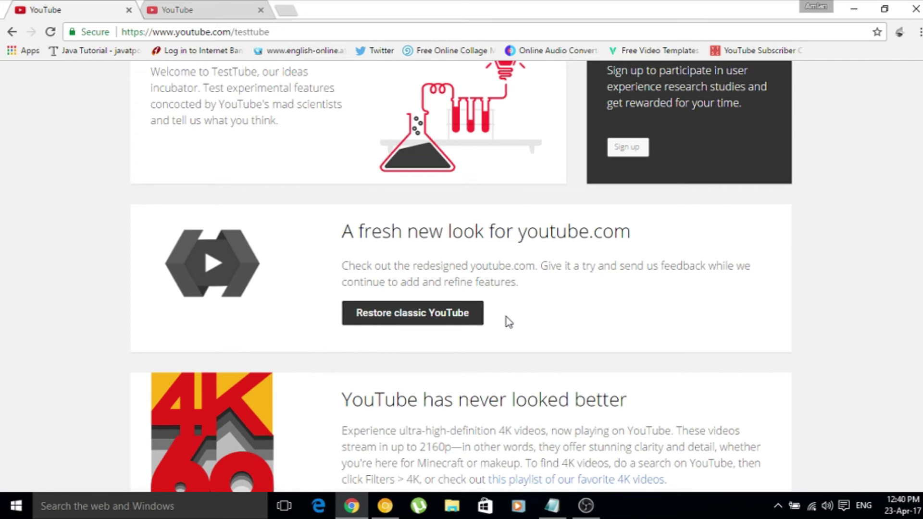
click(432, 319)
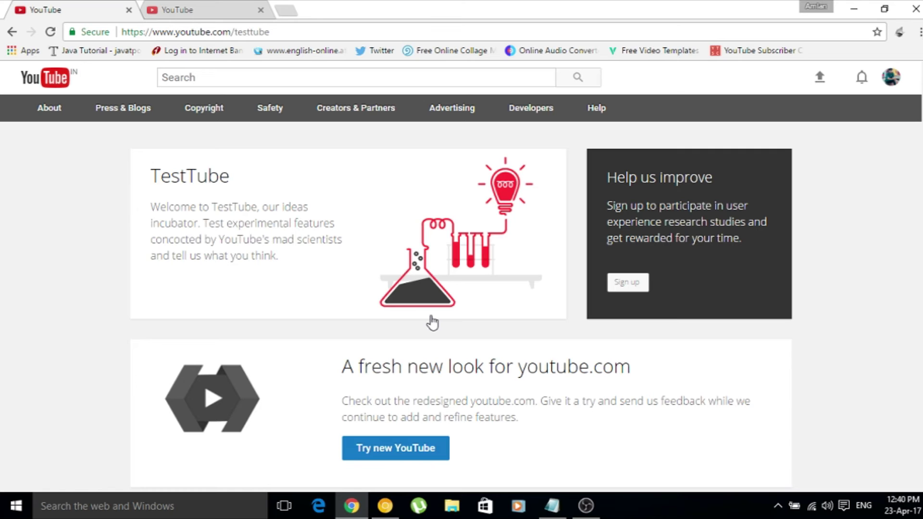
Step: Reload the second YouTube tab's home page to show the classic light layout
click(199, 7)
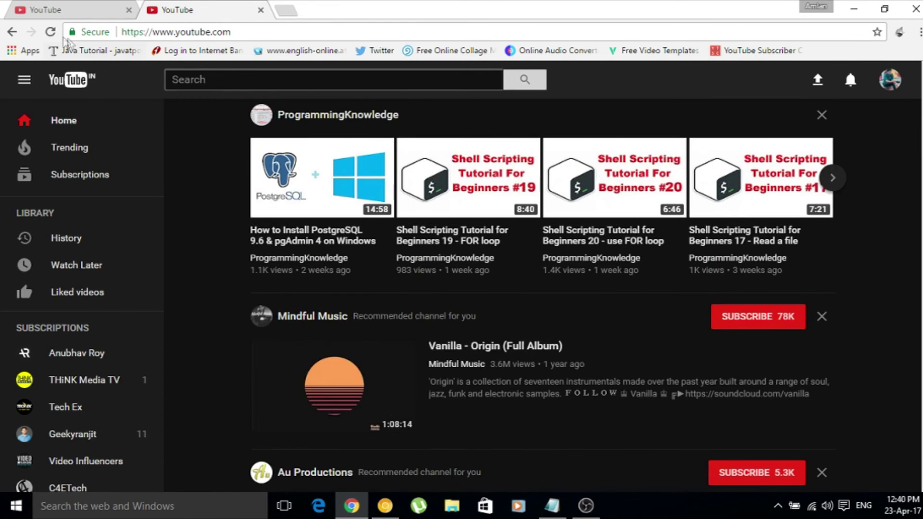
click(53, 34)
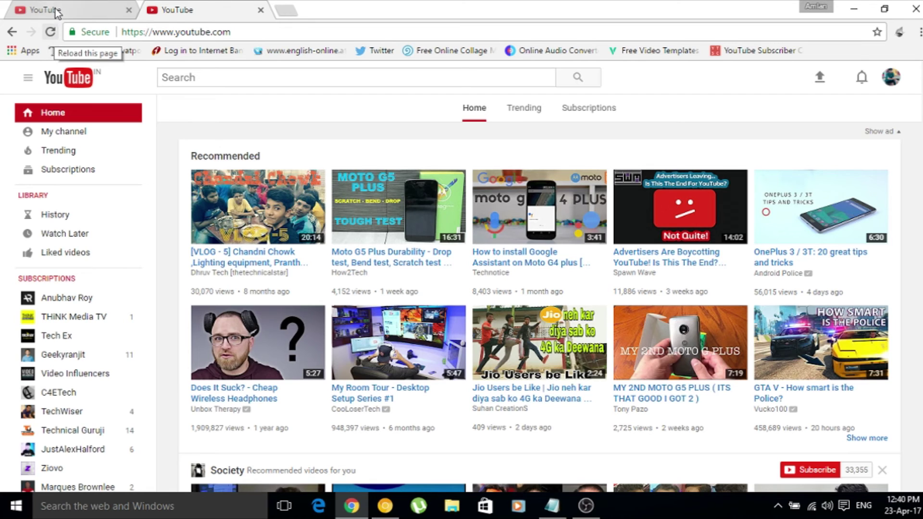
Step: Return to the first tab showing the TestTube page
click(56, 15)
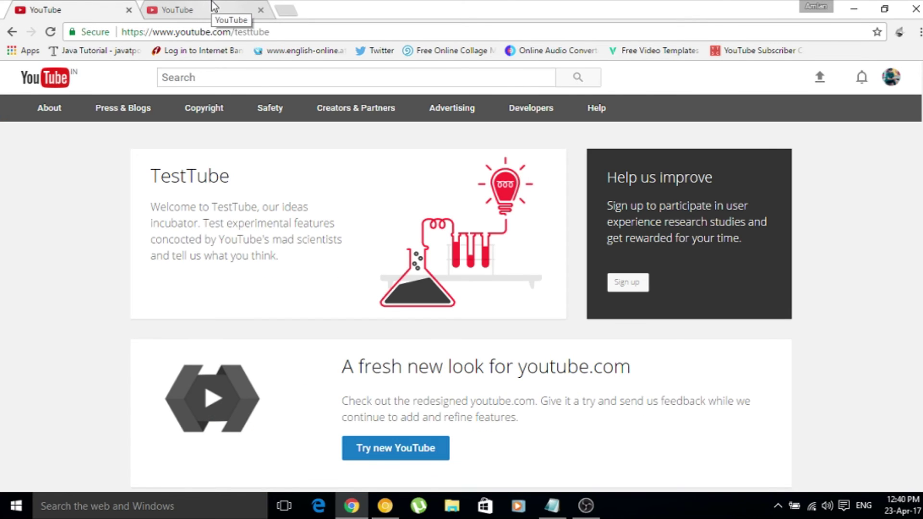